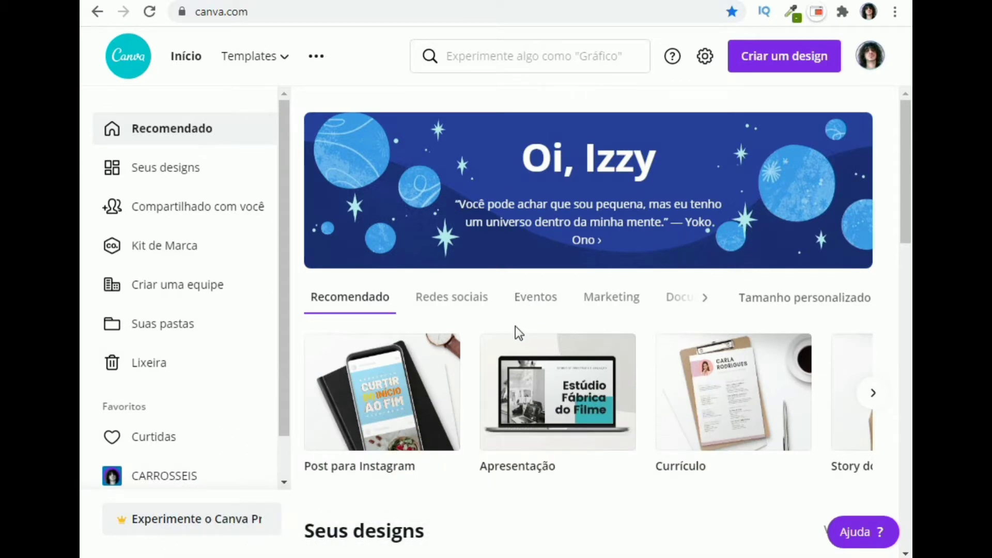
Search for "Post para instagram" and create a blank 1080 × 1080 px Instagram post
click(562, 56)
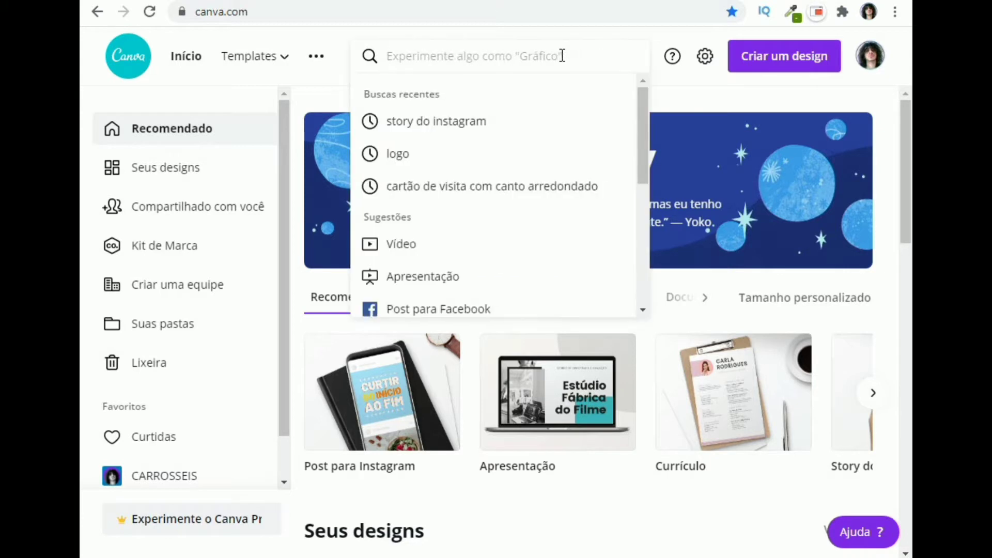
text(Post para instagram)
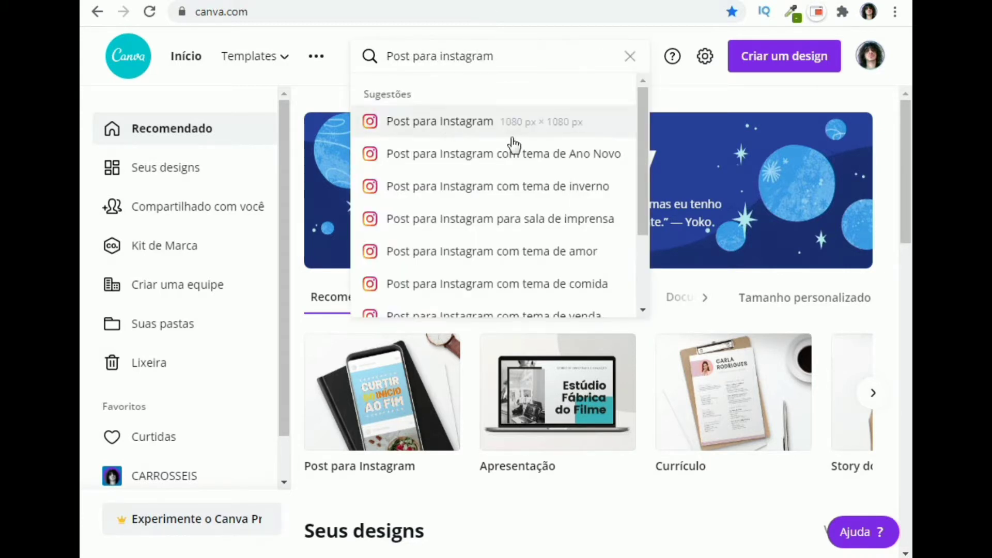
click(472, 129)
click(187, 283)
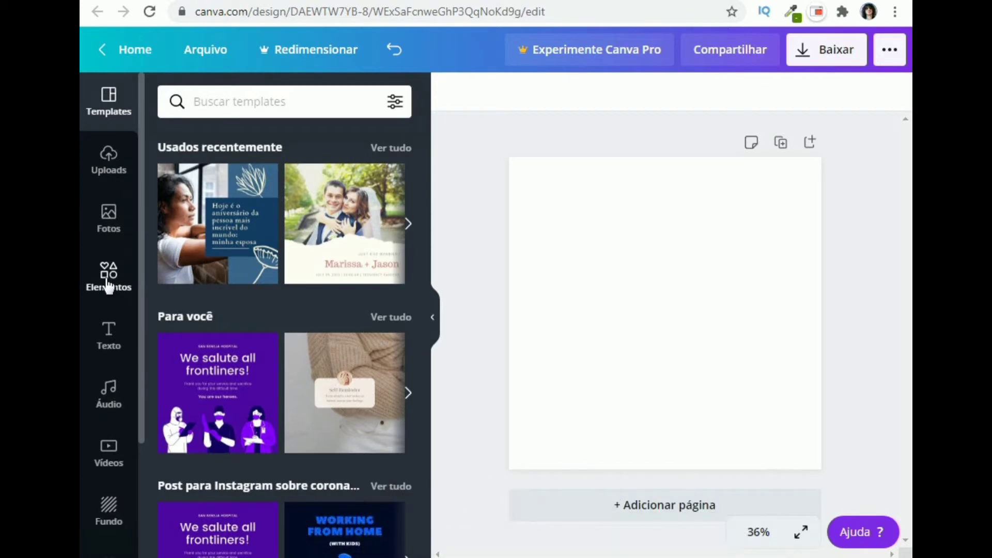
Browse the full collection of frames (Quadros) and add the desktop monitor mockup to the page
click(108, 286)
scroll(277, 295, down, 6)
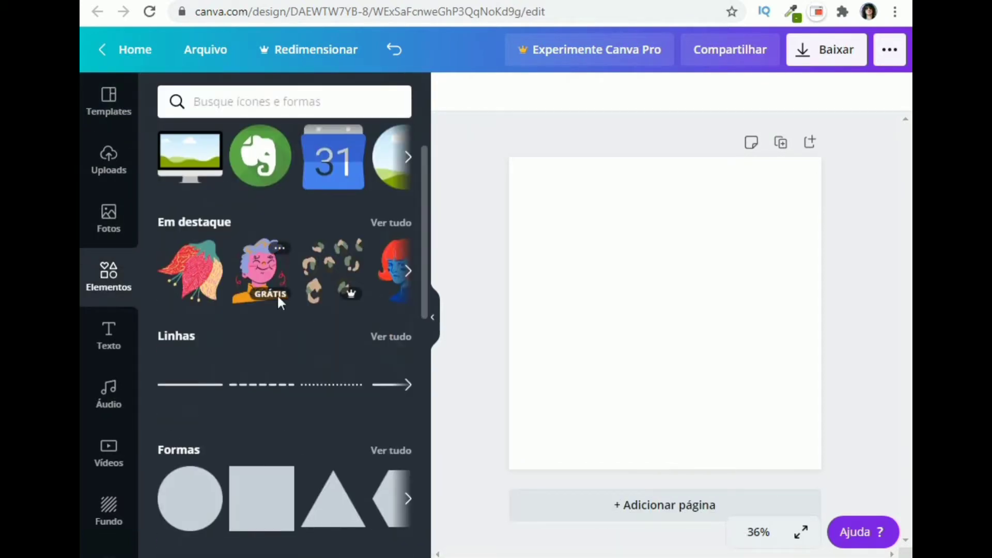
scroll(277, 295, down, 1)
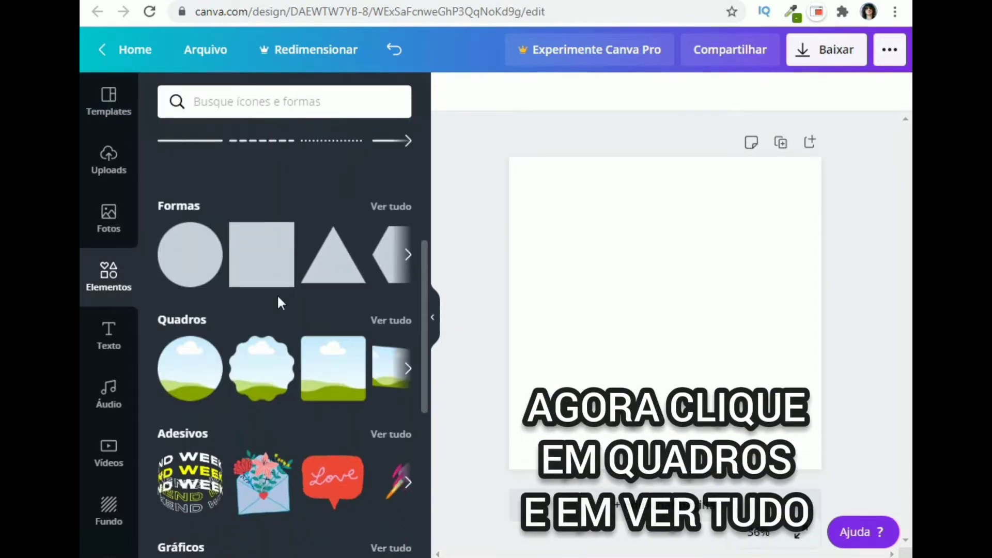
click(392, 321)
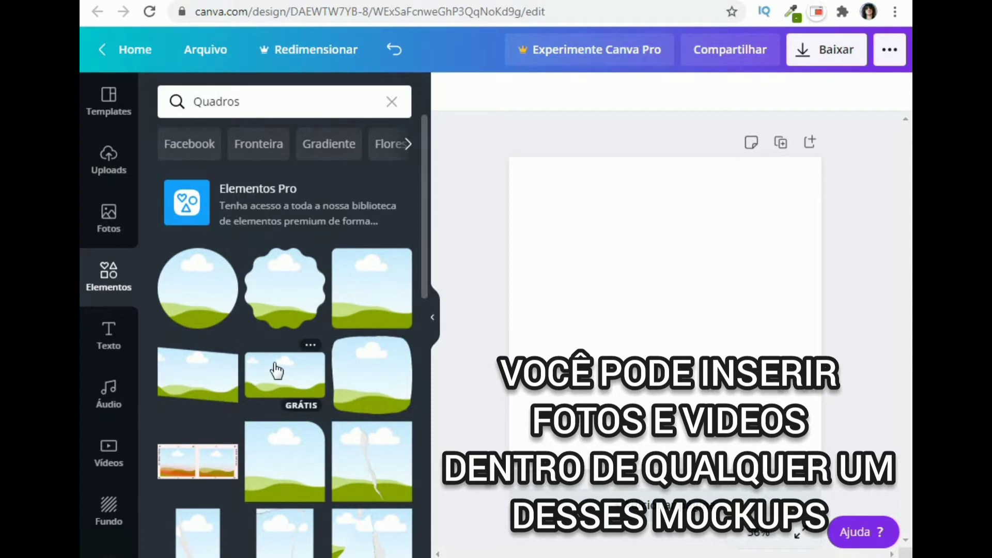
scroll(276, 370, down, 3)
scroll(221, 326, down, 6)
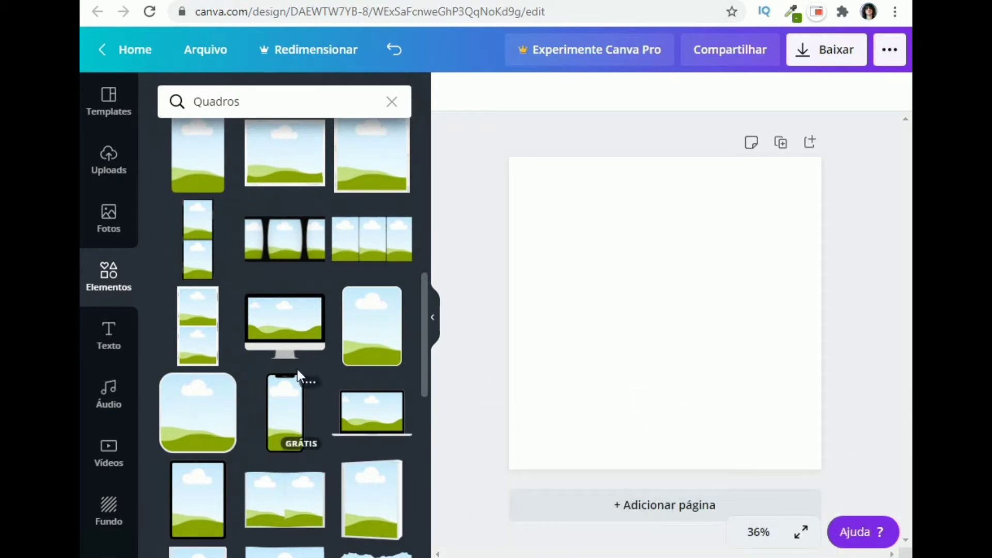
click(295, 329)
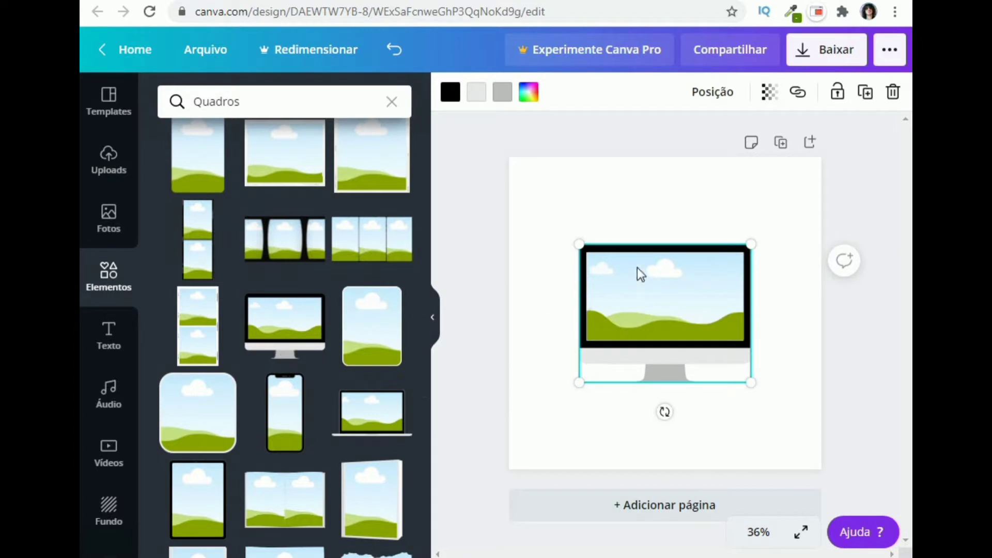
Enlarge the monitor mockup to nearly the full page width and centre it on the page
drag(637, 267, 572, 211)
drag(686, 326, 800, 419)
drag(636, 331, 644, 341)
click(474, 253)
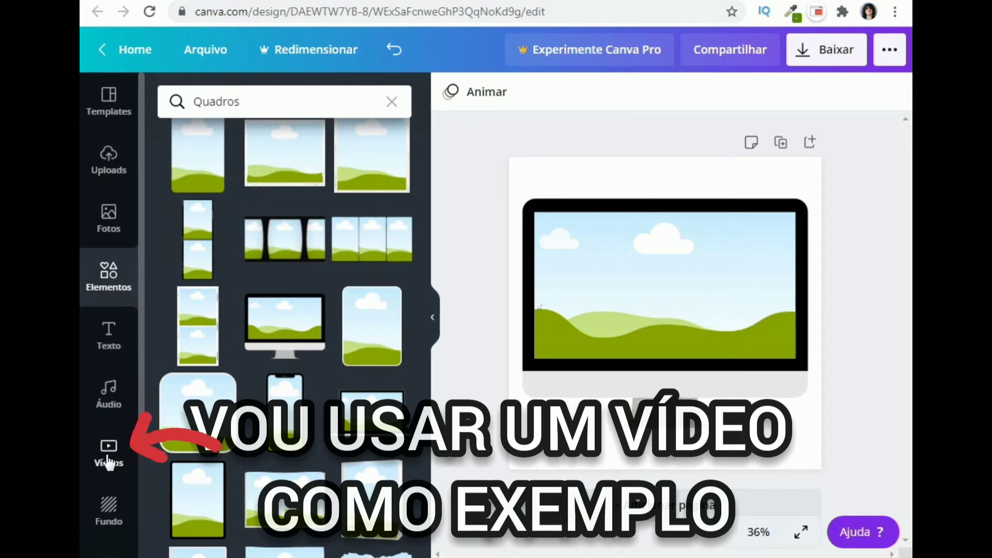
Browse the stock videos and add the recently used 9.0 s fire clip to the page
click(107, 460)
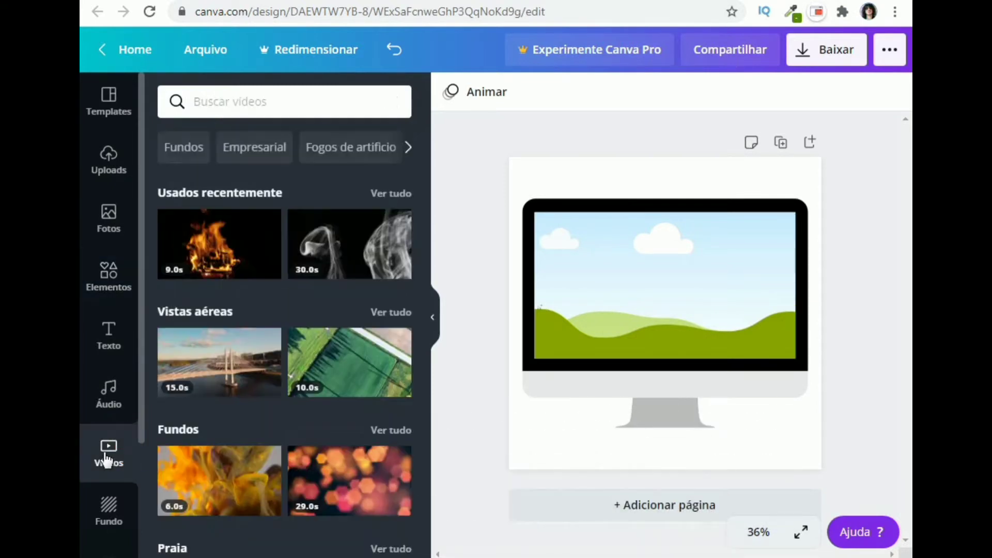
scroll(284, 349, down, 3)
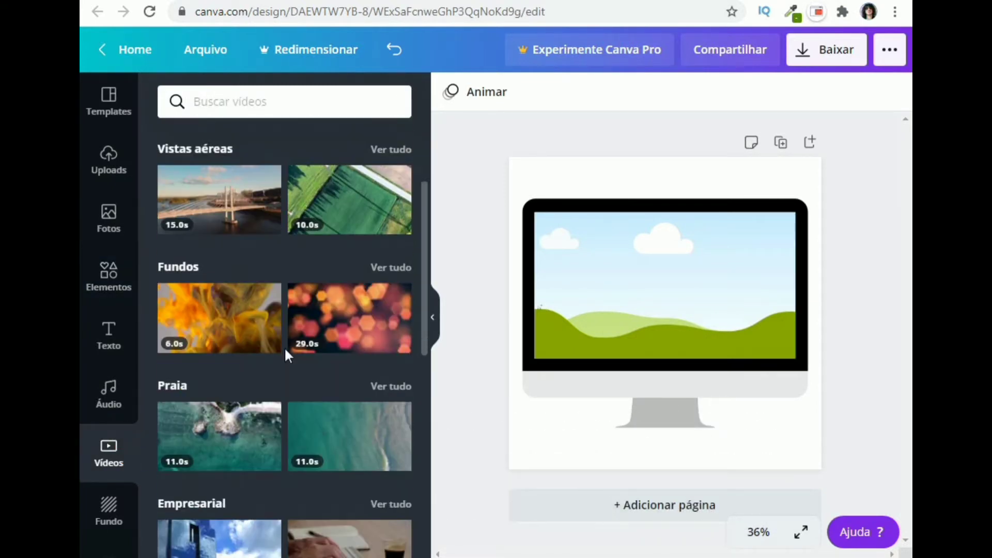
scroll(286, 350, down, 5)
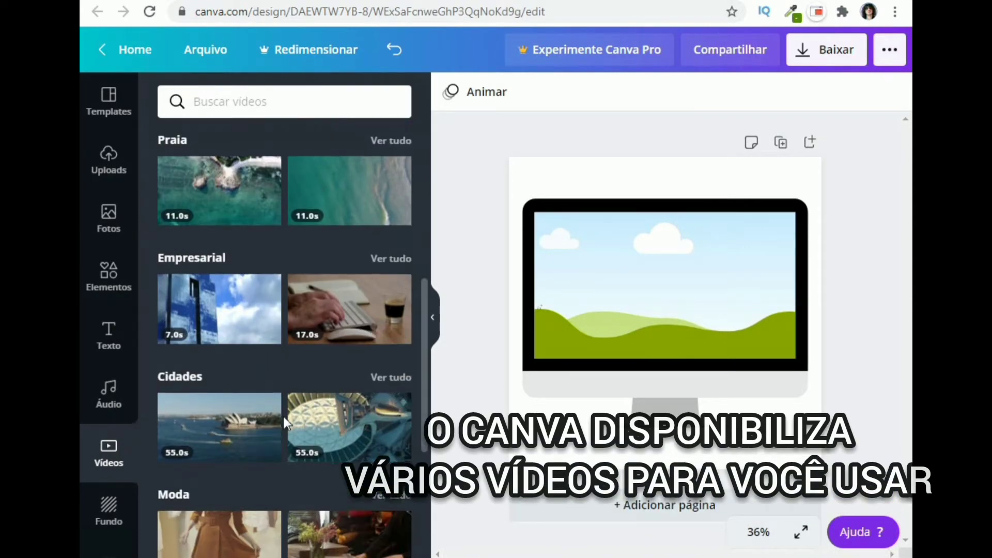
scroll(284, 417, down, 1)
scroll(283, 415, down, 2)
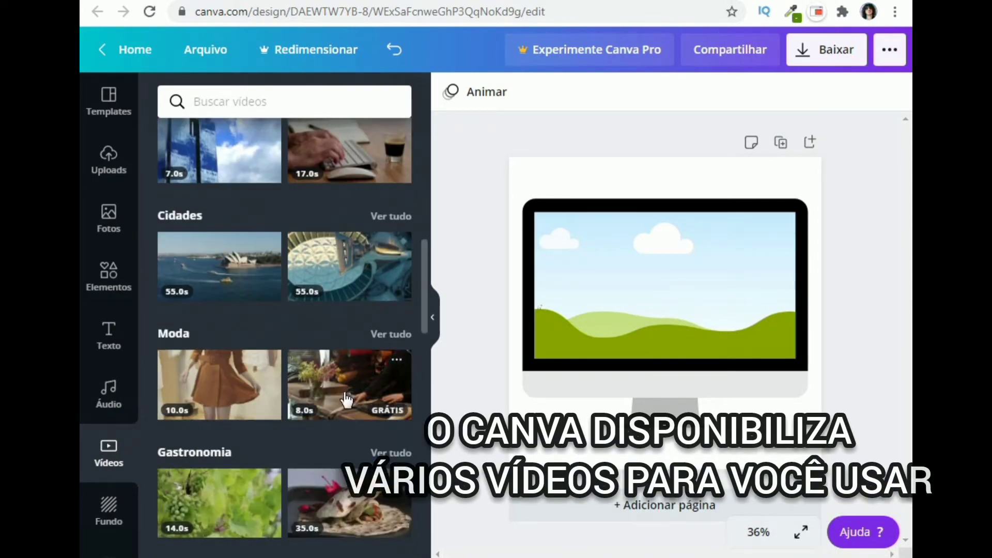
scroll(324, 402, down, 4)
scroll(290, 412, up, 12)
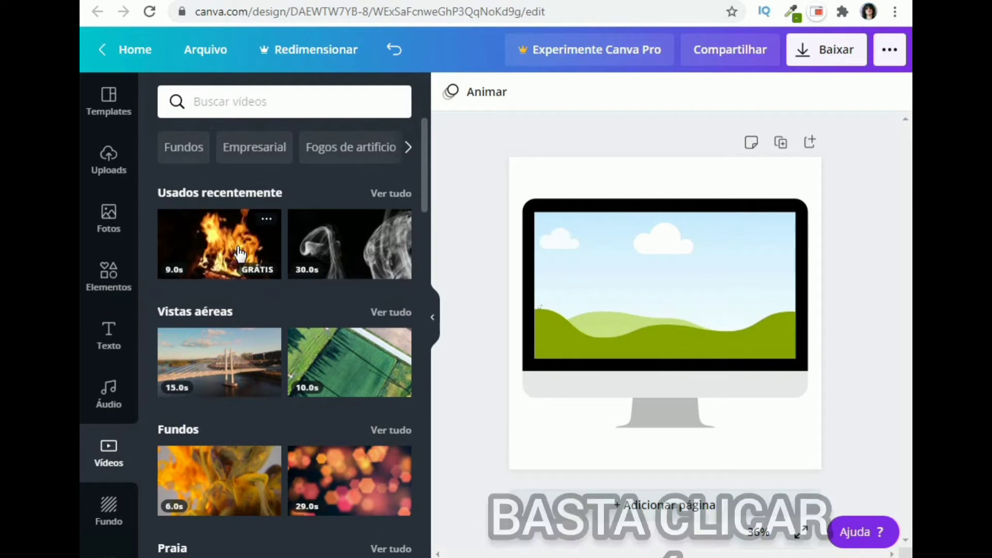
click(239, 249)
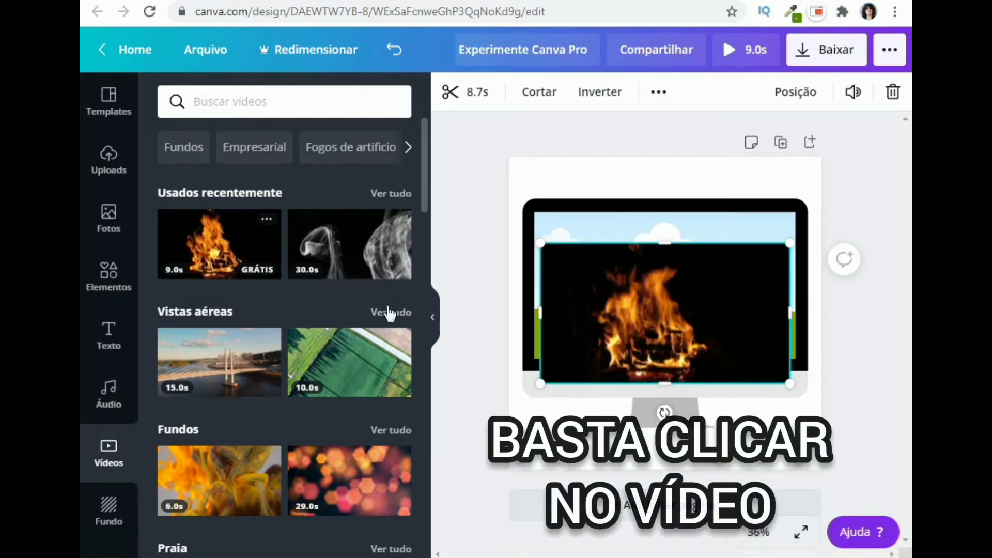
Place the fire video inside the monitor mockup so that it fills the screen area
click(635, 310)
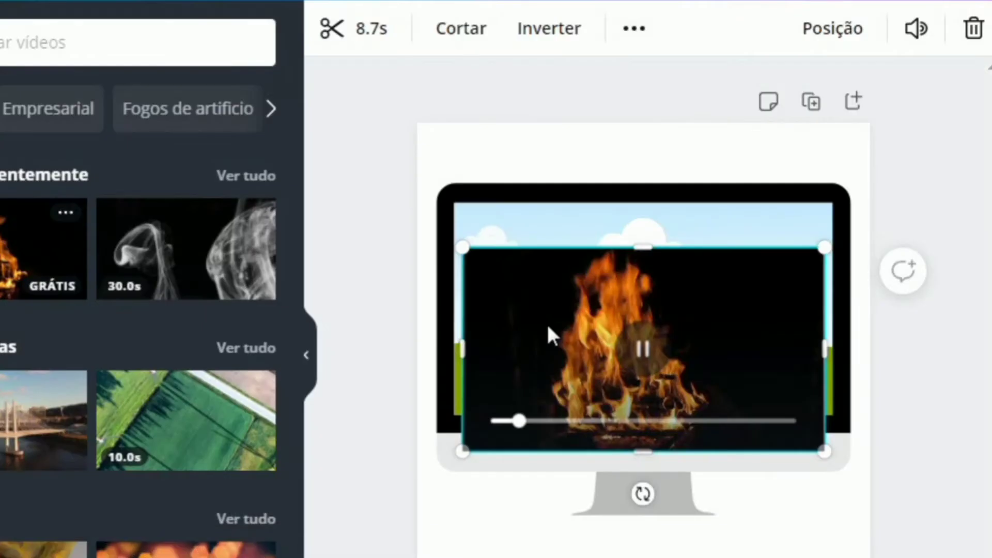
mouse_move(547, 327)
mouse_down()
mouse_move(547, 298)
mouse_move(549, 322)
mouse_up()
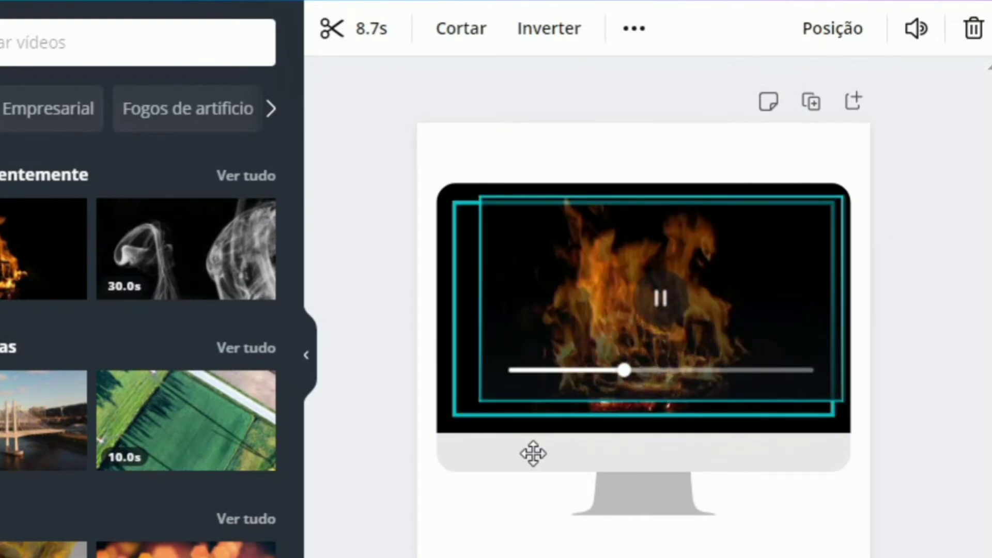
click(341, 284)
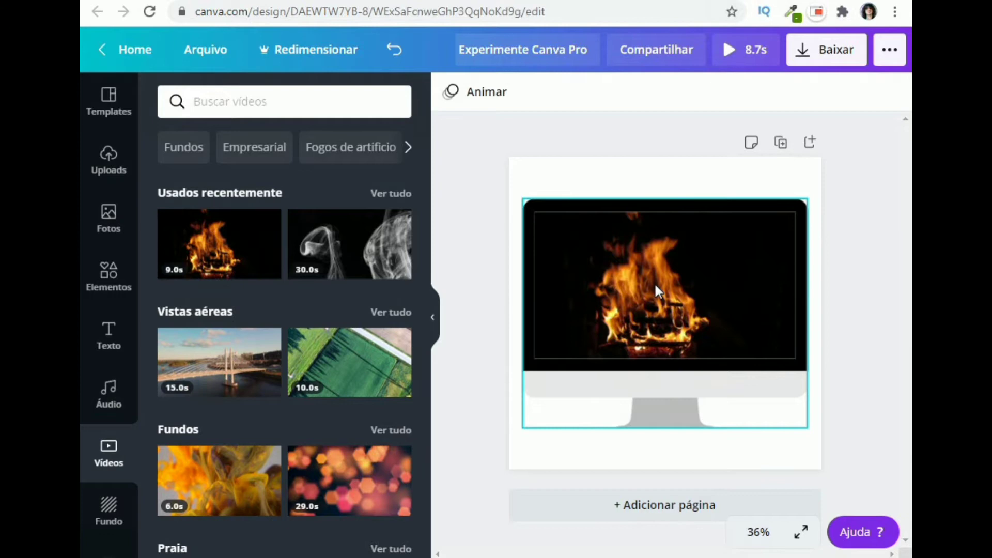
Play the fire video inside the monitor mockup to check how it runs
click(655, 283)
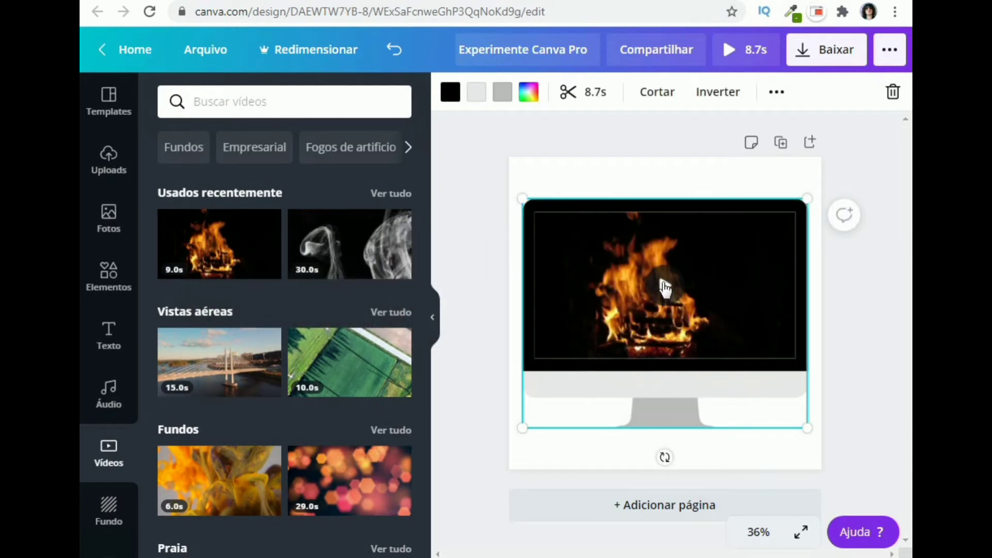
click(662, 282)
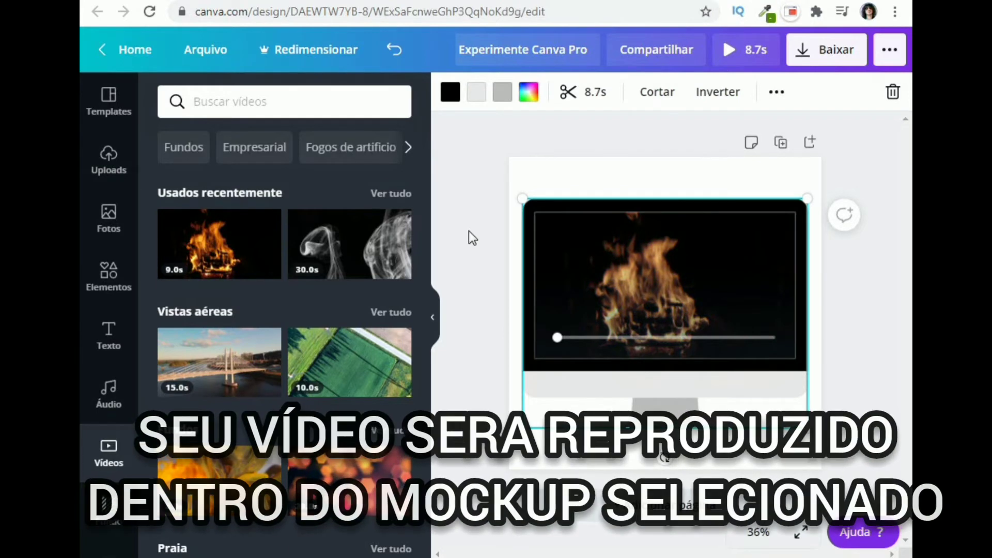
click(470, 231)
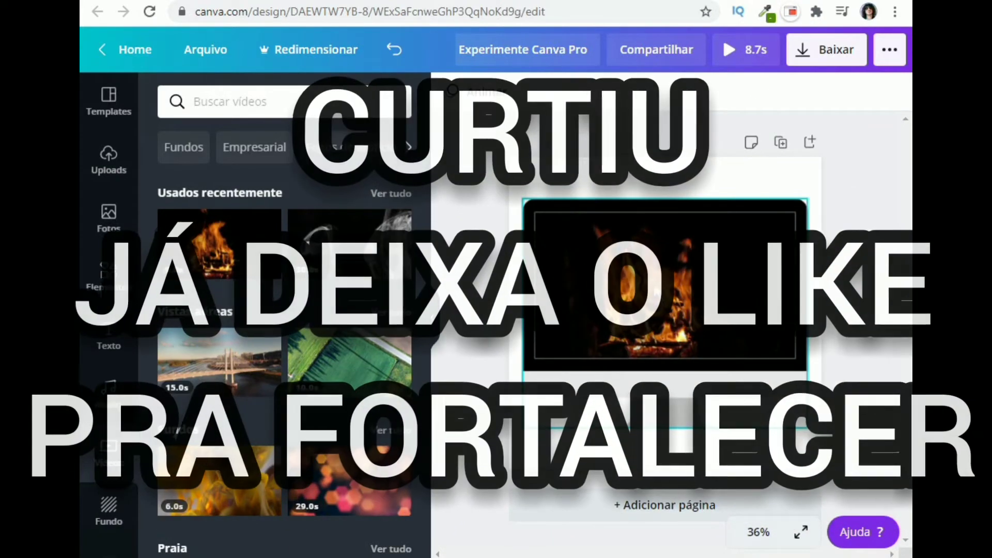
Trim the end of the fire video in the monitor mockup to a length of 1.1 s
click(657, 290)
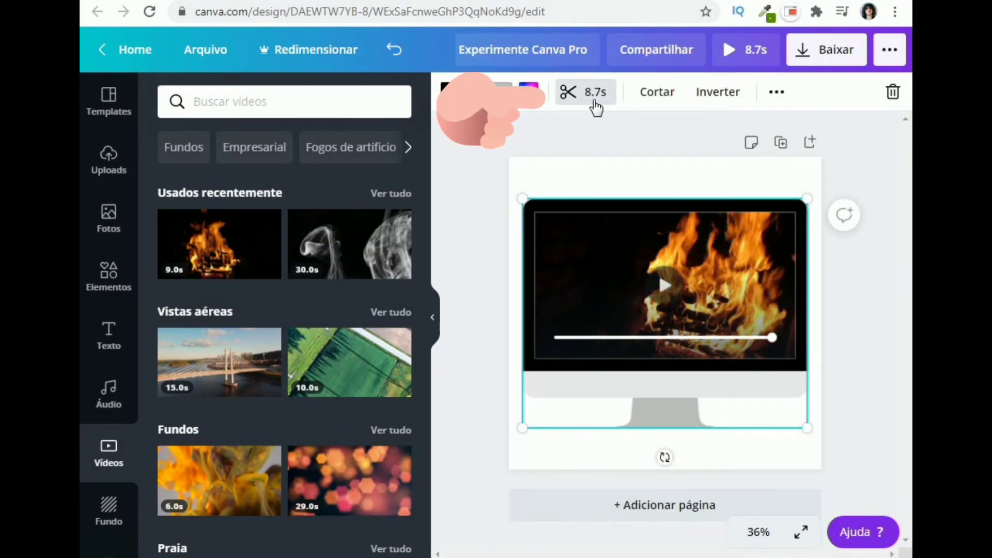
click(595, 100)
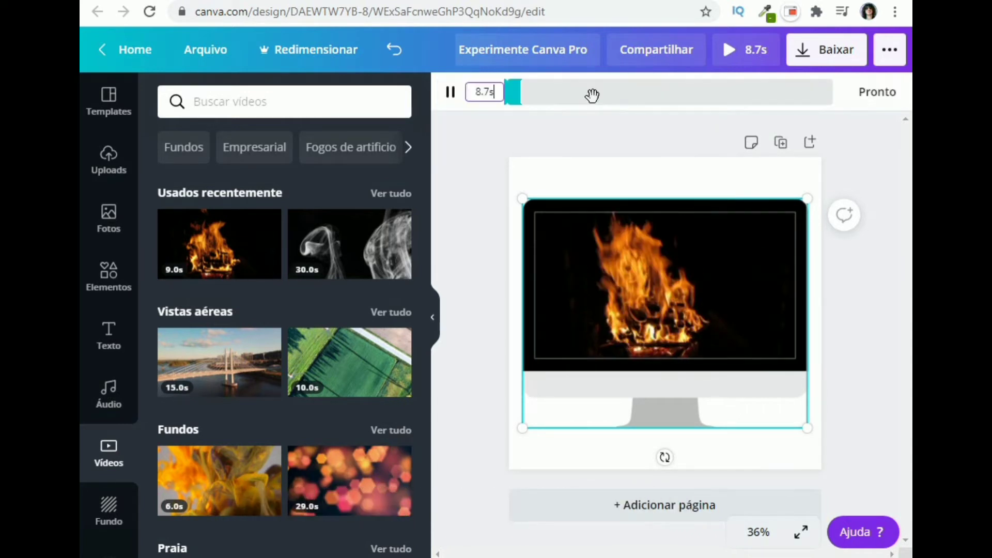
click(451, 95)
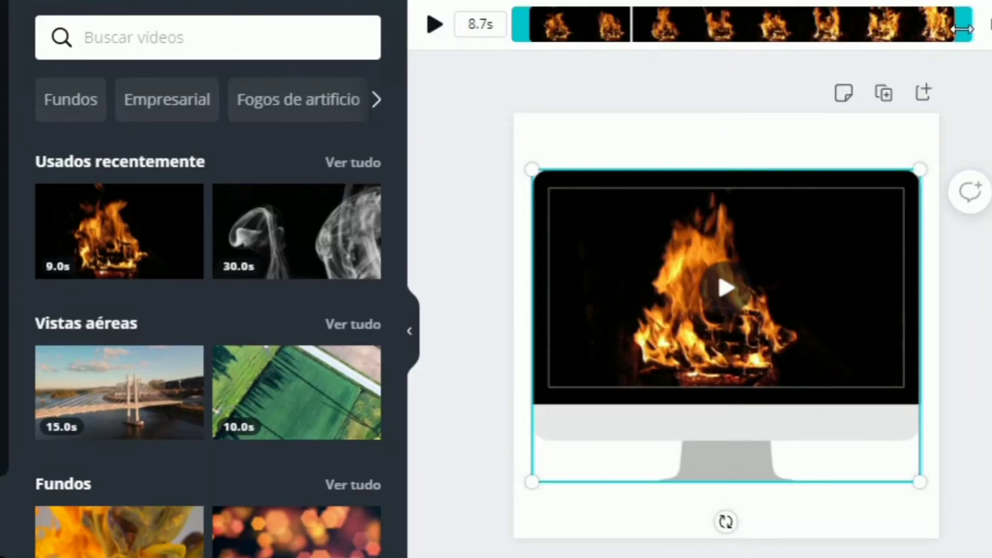
drag(840, 92, 793, 96)
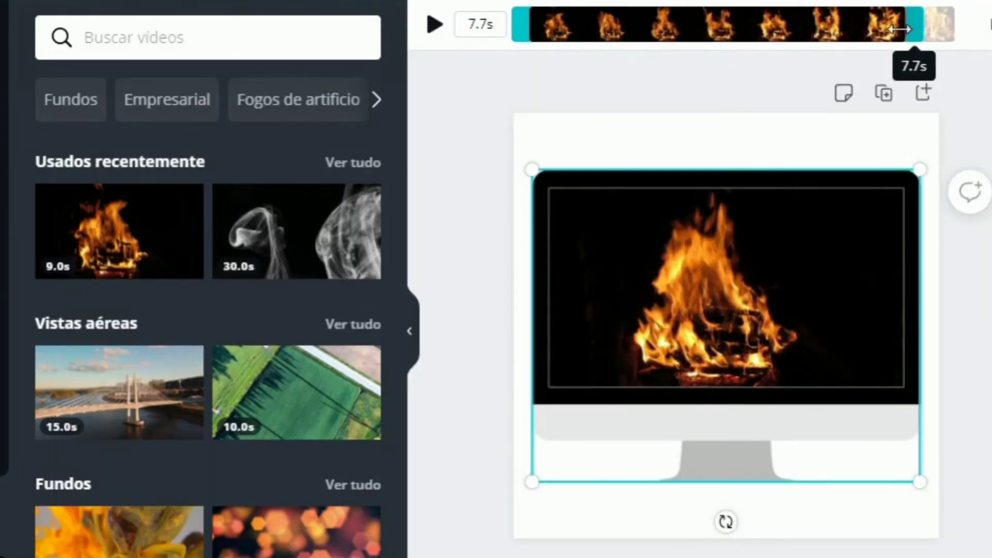
drag(901, 29, 611, 29)
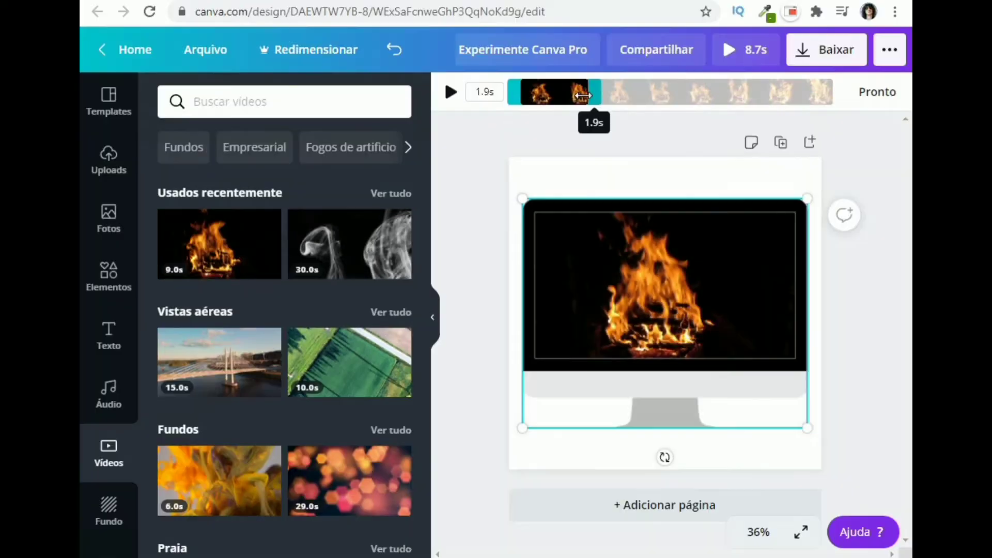
drag(583, 96, 580, 96)
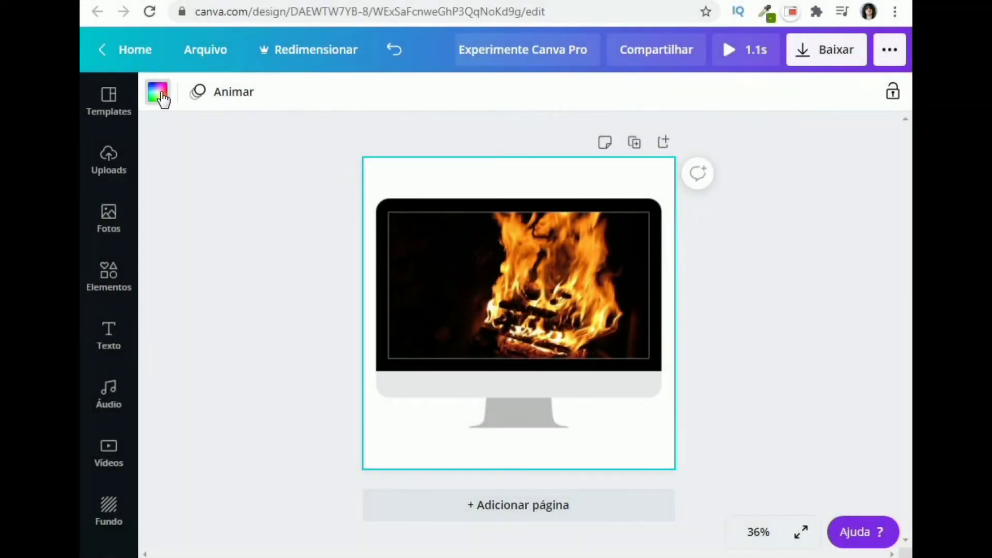
Set the page background colour to black
click(159, 92)
click(262, 339)
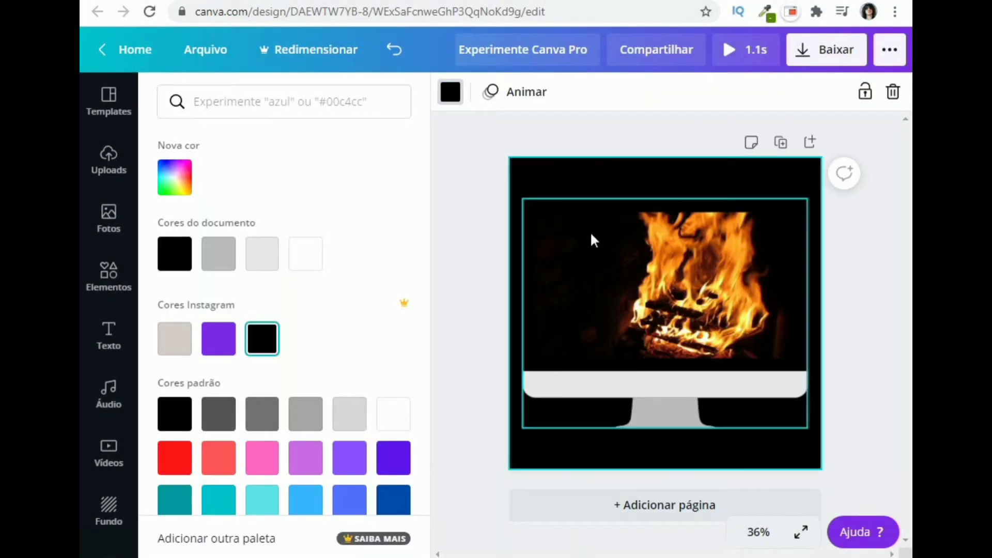
Recolour the monitor mockup's black bezel, trying white and lighter greys before choosing the darkest grey of the default colours
click(598, 209)
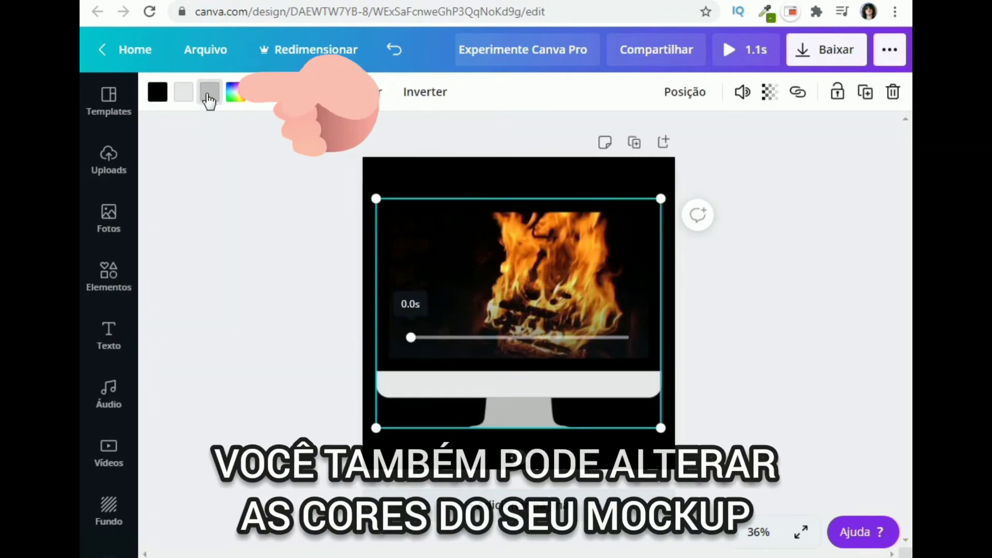
click(157, 93)
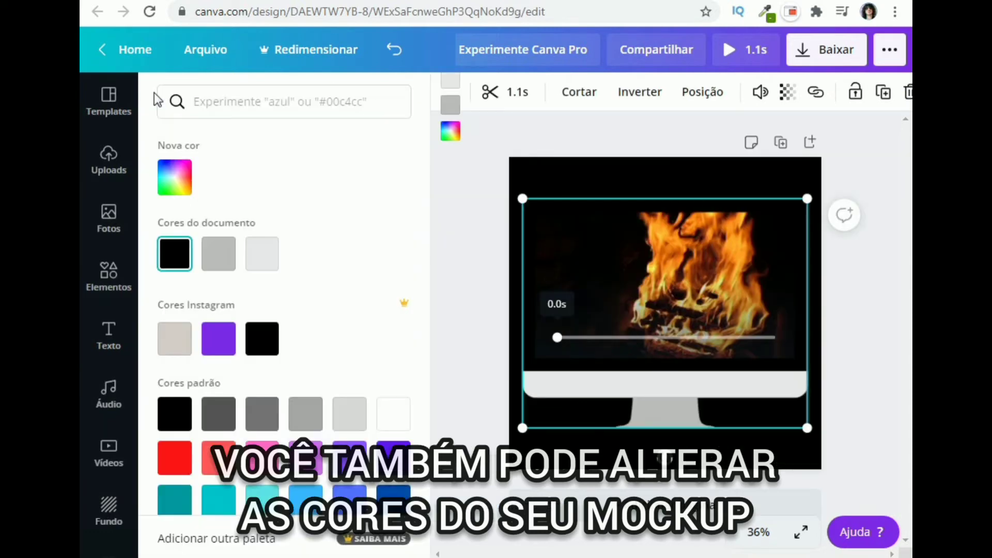
click(395, 424)
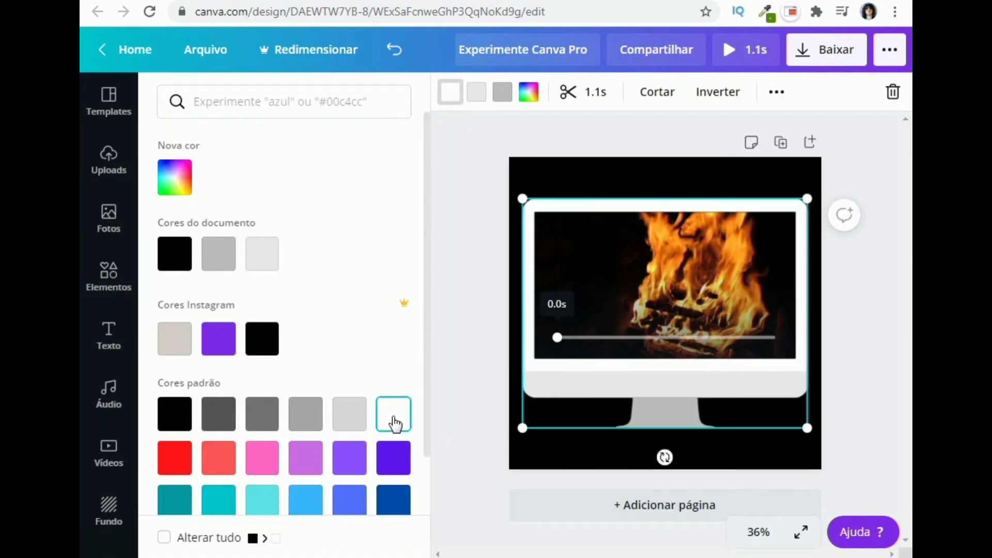
click(361, 425)
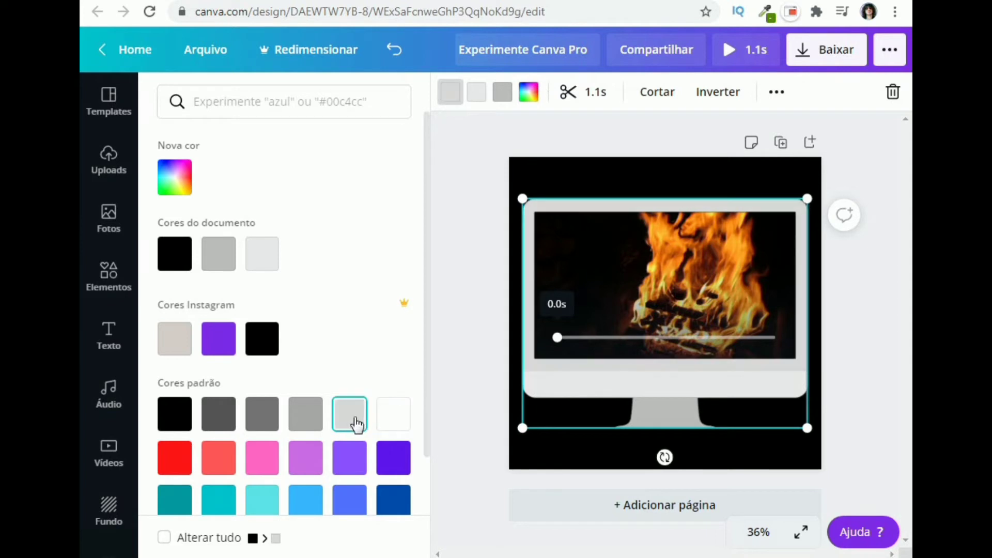
click(305, 421)
click(274, 428)
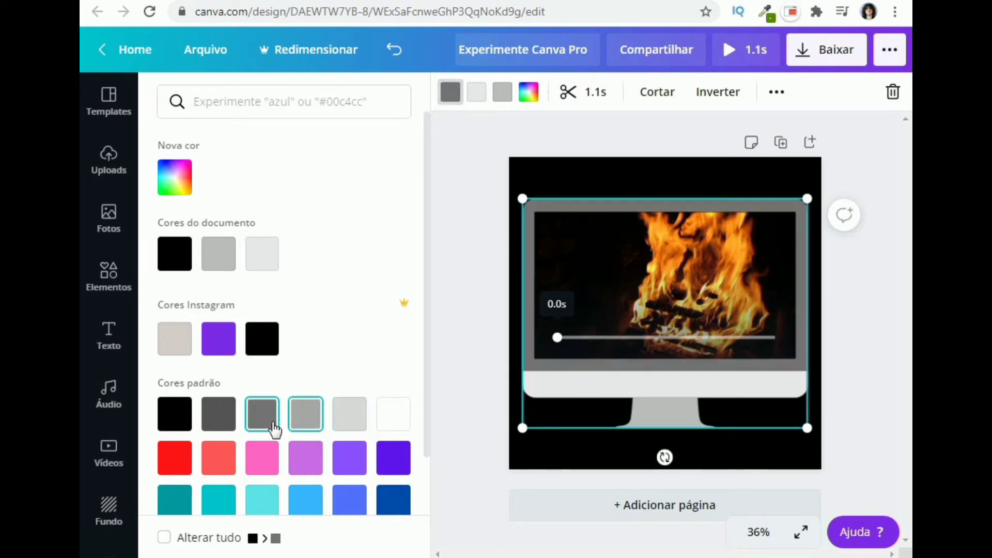
click(227, 429)
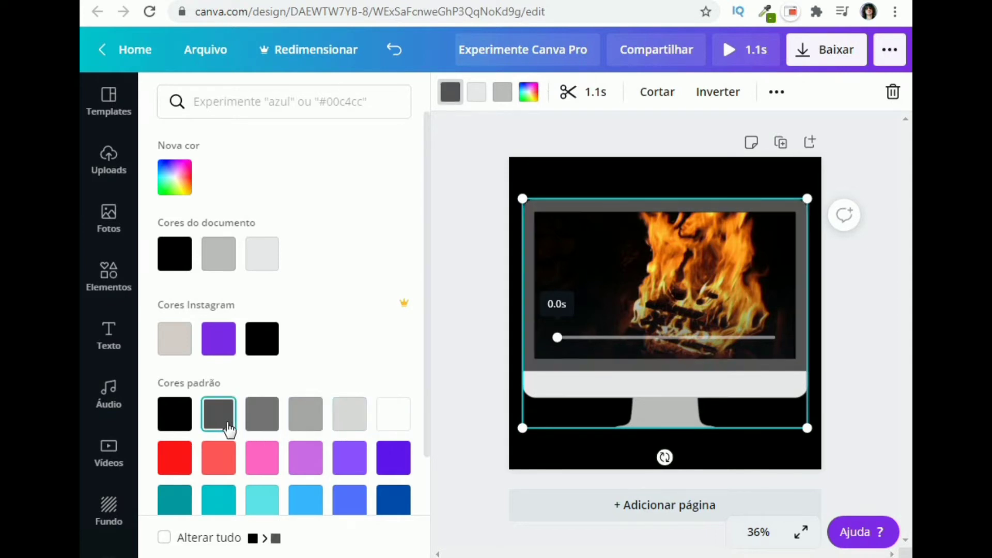
click(476, 281)
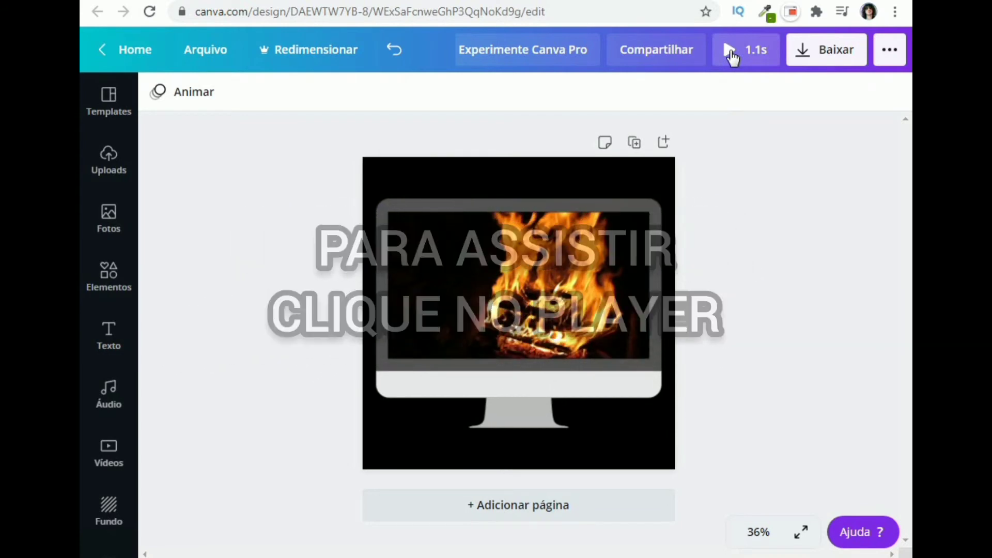
Preview the finished 1.1 s design with the fire video in the monitor mockup and replay it
click(732, 52)
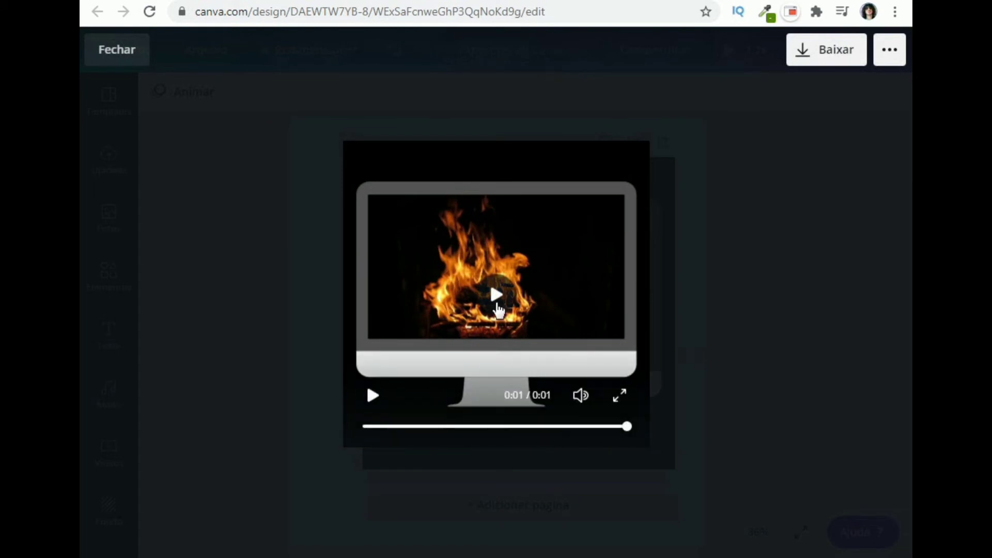
click(497, 309)
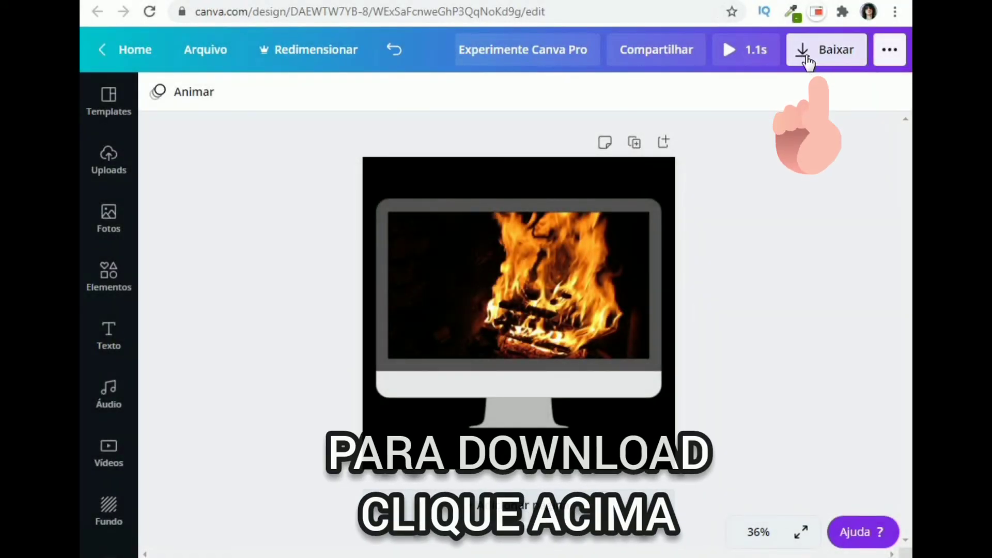
Download the design as an MP4 video and dismiss the post-scheduling offer
click(808, 63)
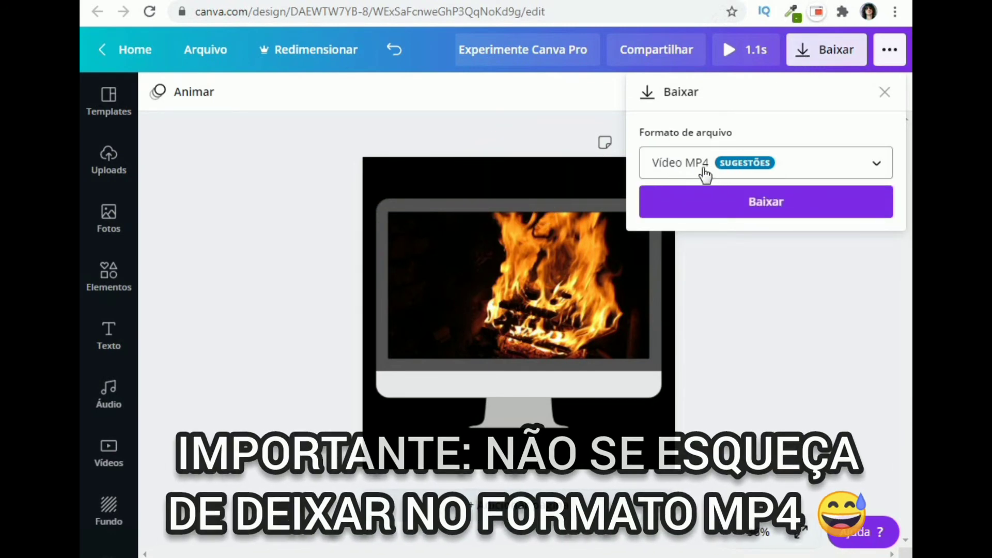
click(759, 204)
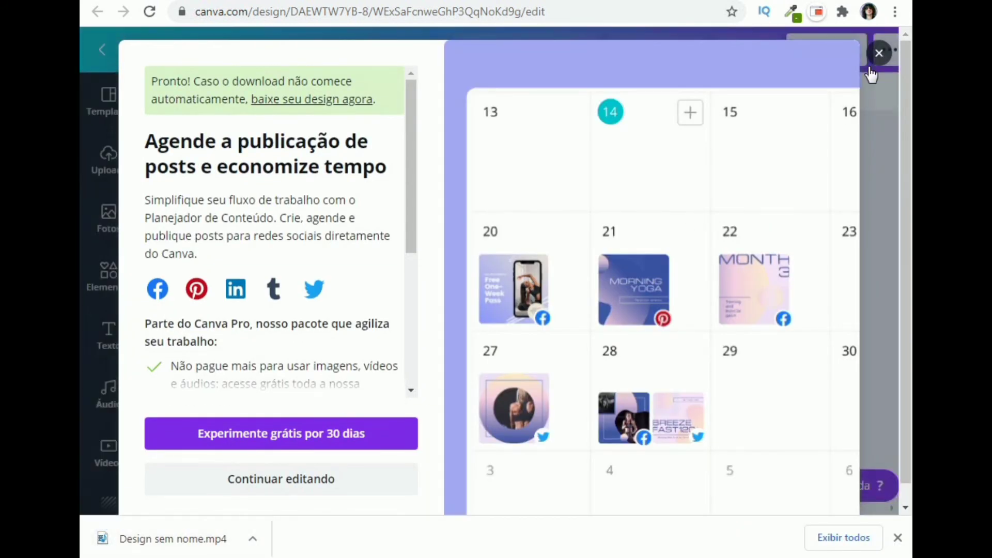
click(871, 72)
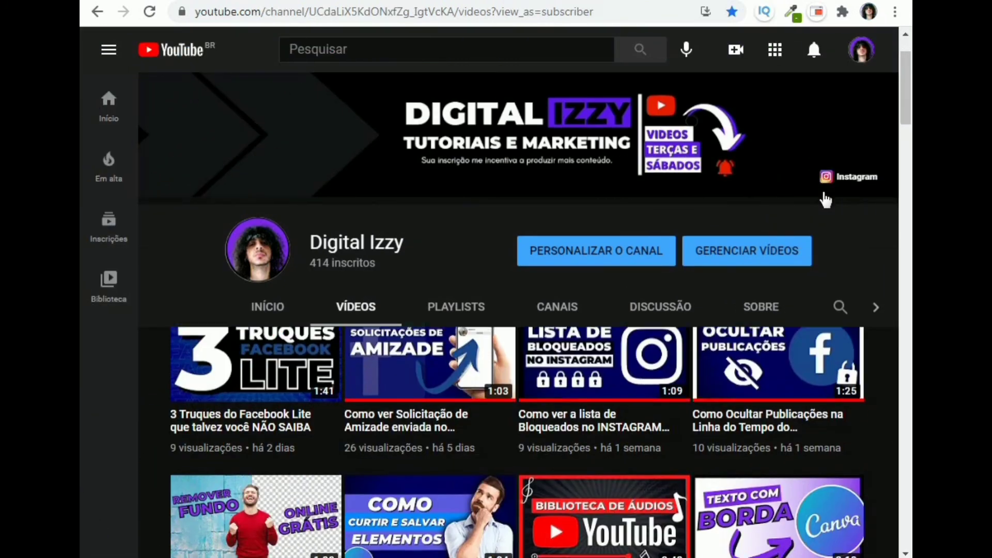
Look through the list of uploaded videos on the YouTube channel down to the oldest ones
scroll(824, 200, down, 6)
scroll(824, 199, down, 3)
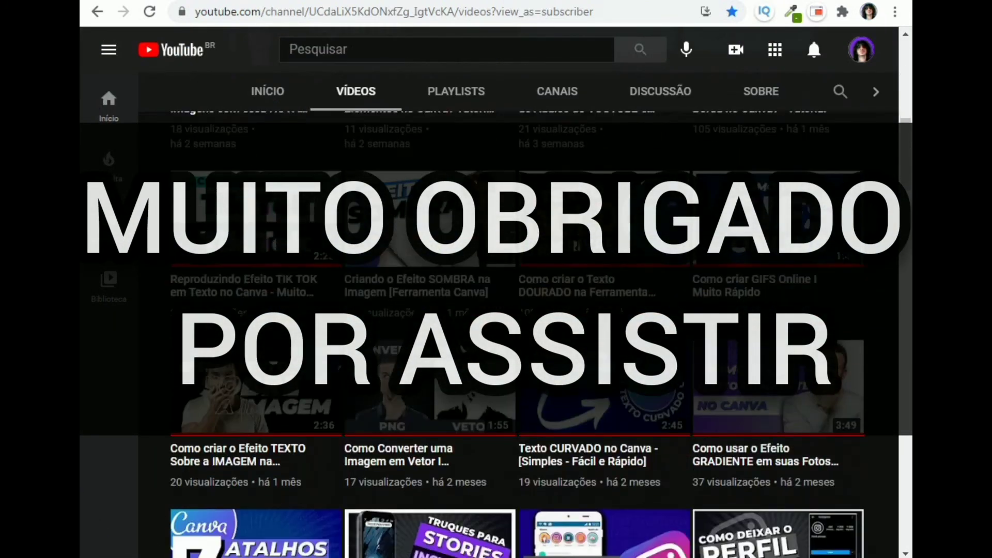
scroll(824, 200, down, 2)
scroll(824, 200, down, 6)
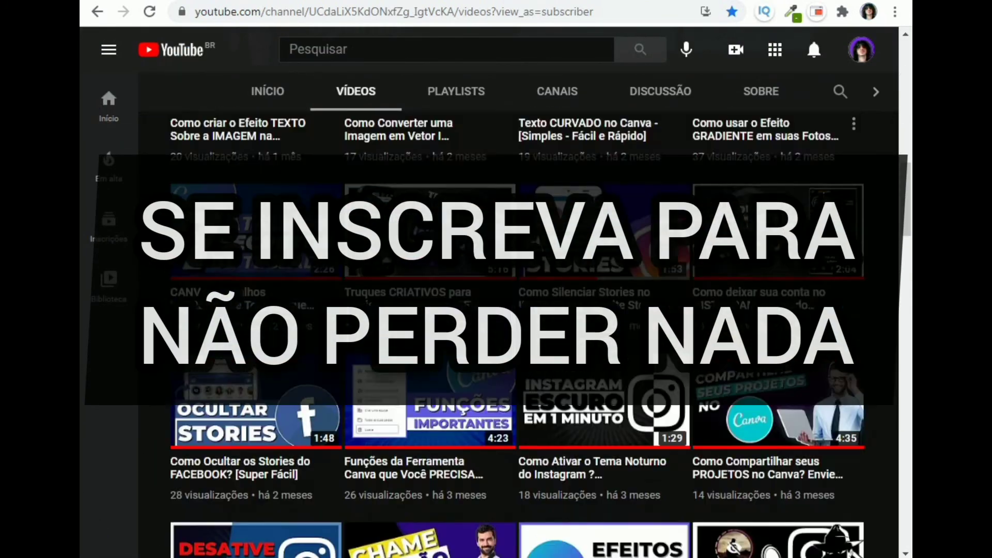
scroll(825, 199, down, 8)
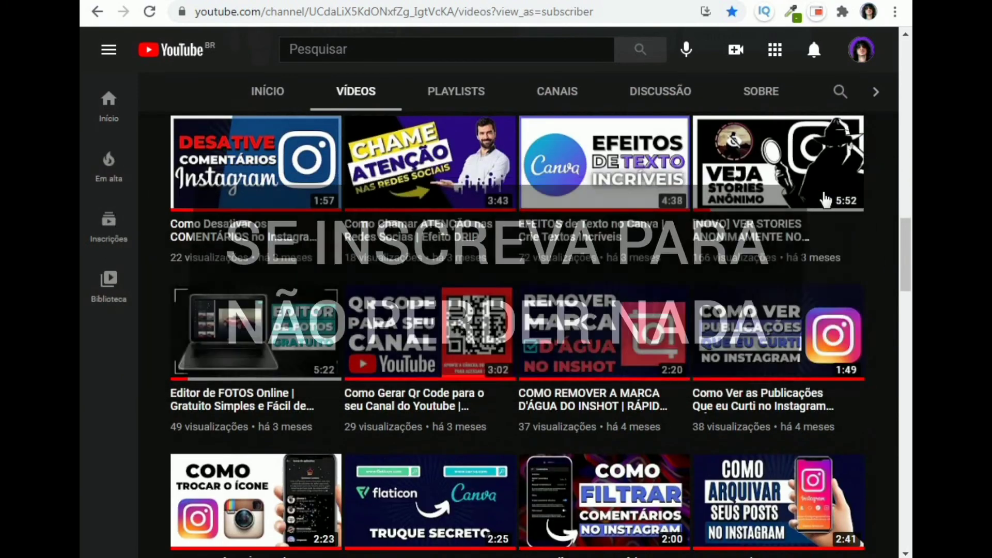
scroll(826, 200, down, 10)
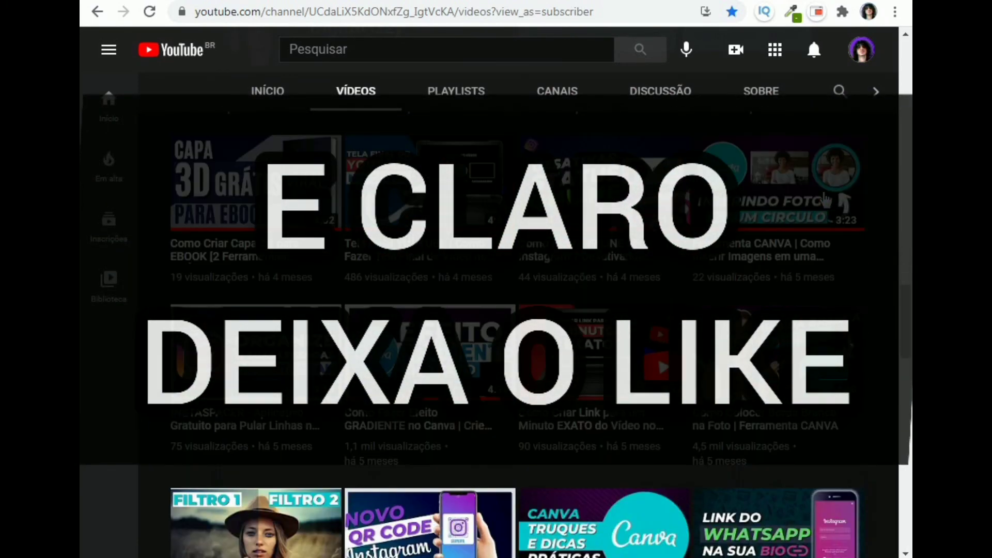
scroll(826, 201, down, 8)
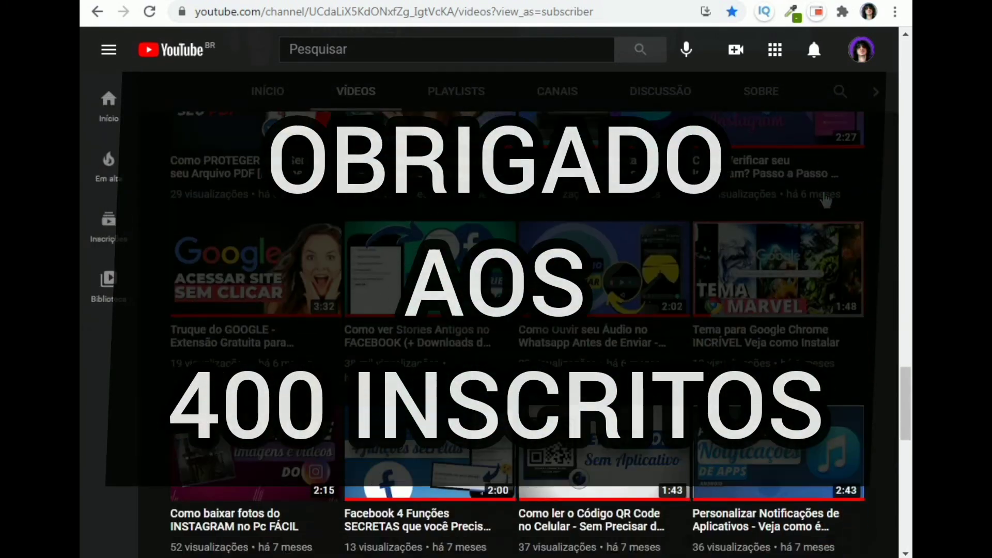
scroll(826, 200, down, 8)
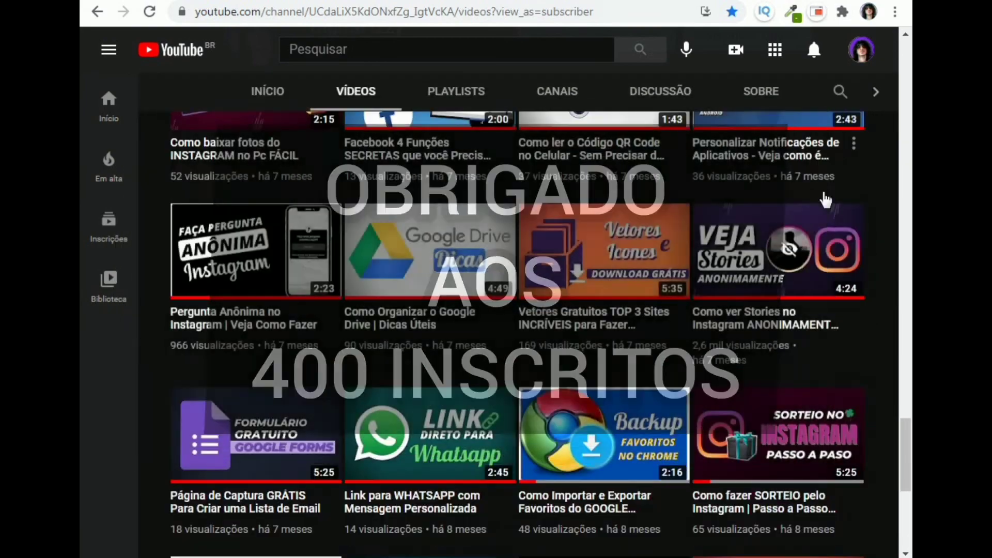
scroll(823, 196, down, 2)
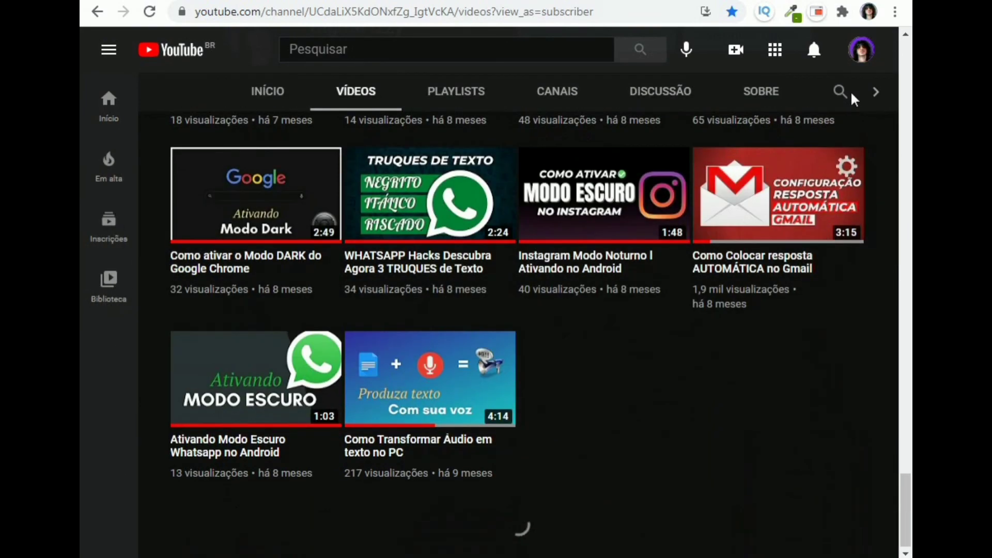